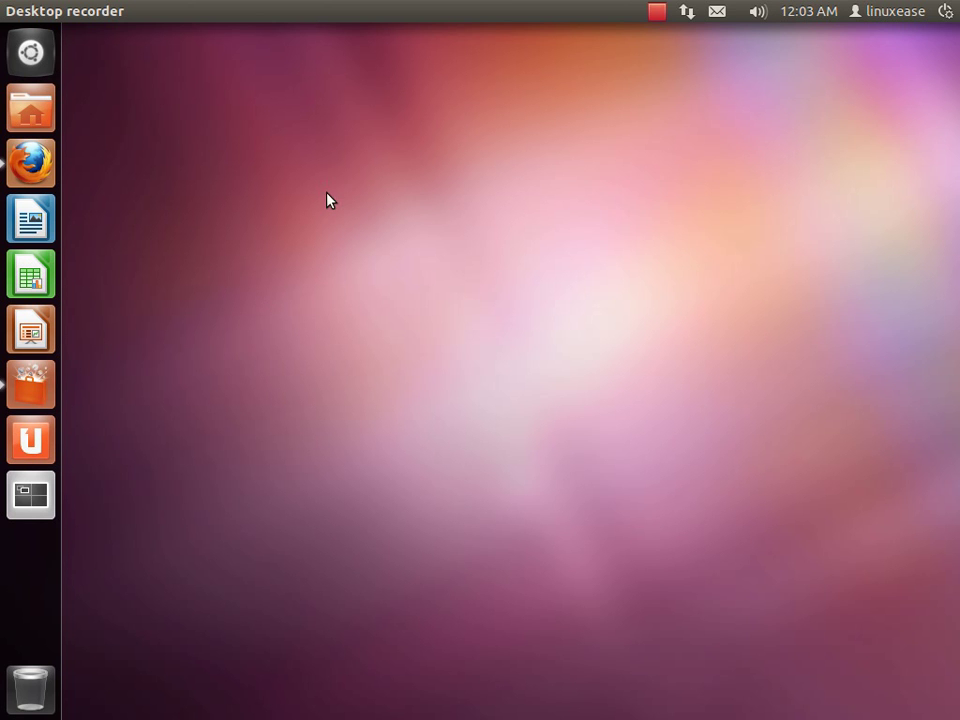
- Launch Ubuntu Software Center, move back and forward through its history, and scroll the home page
left_click(44, 385)
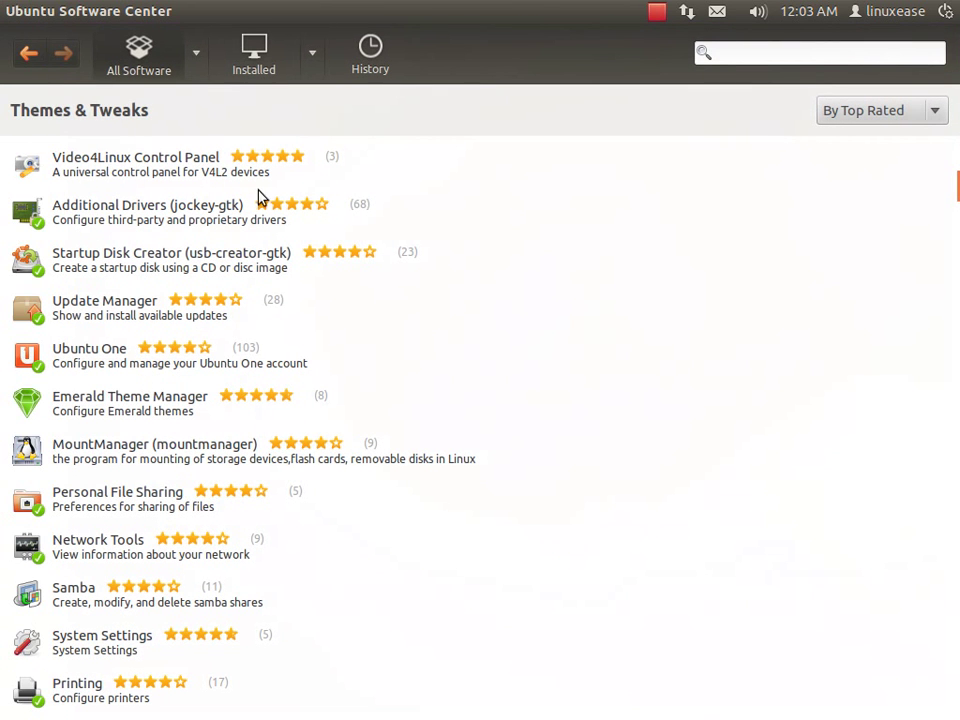
left_click(29, 53)
left_click(29, 53)
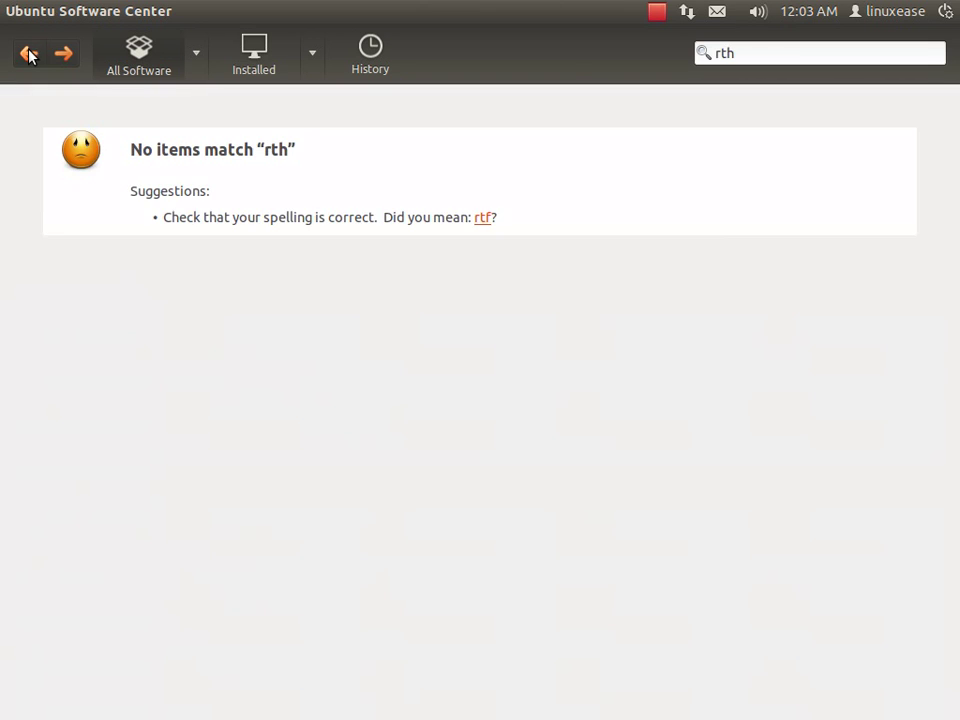
left_click(56, 55)
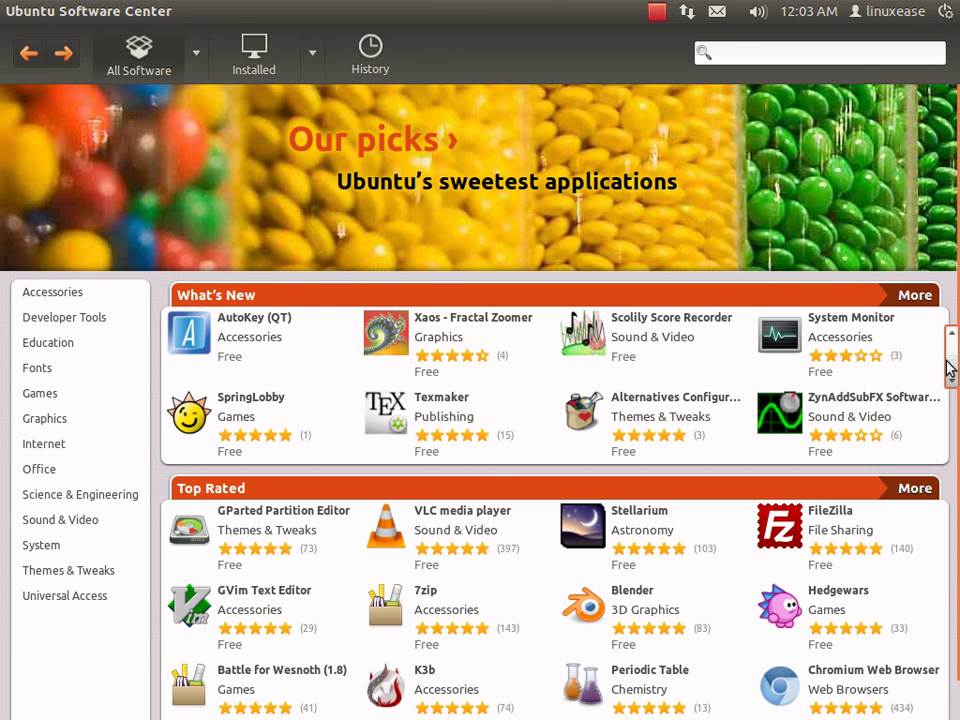
left_click_drag(950, 375, 955, 450)
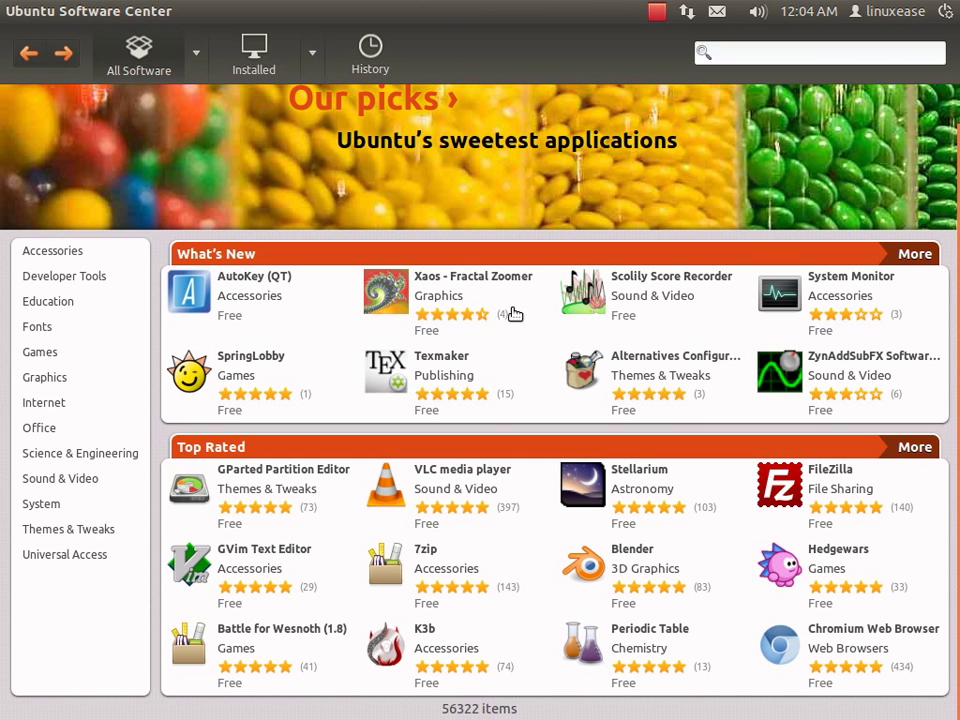
left_click(72, 252)
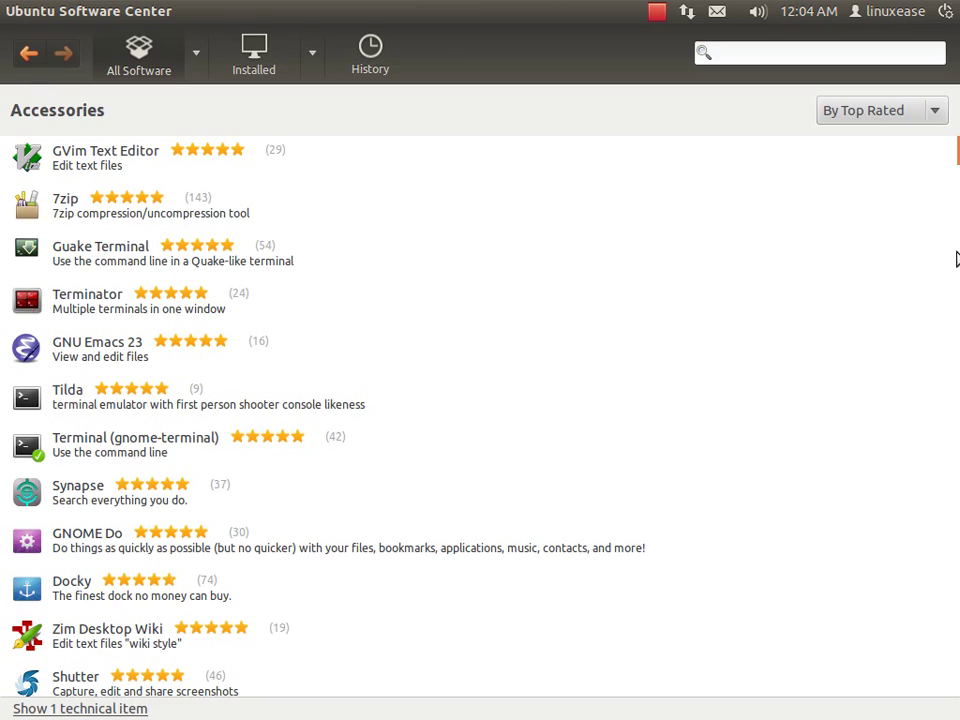
left_click(956, 178)
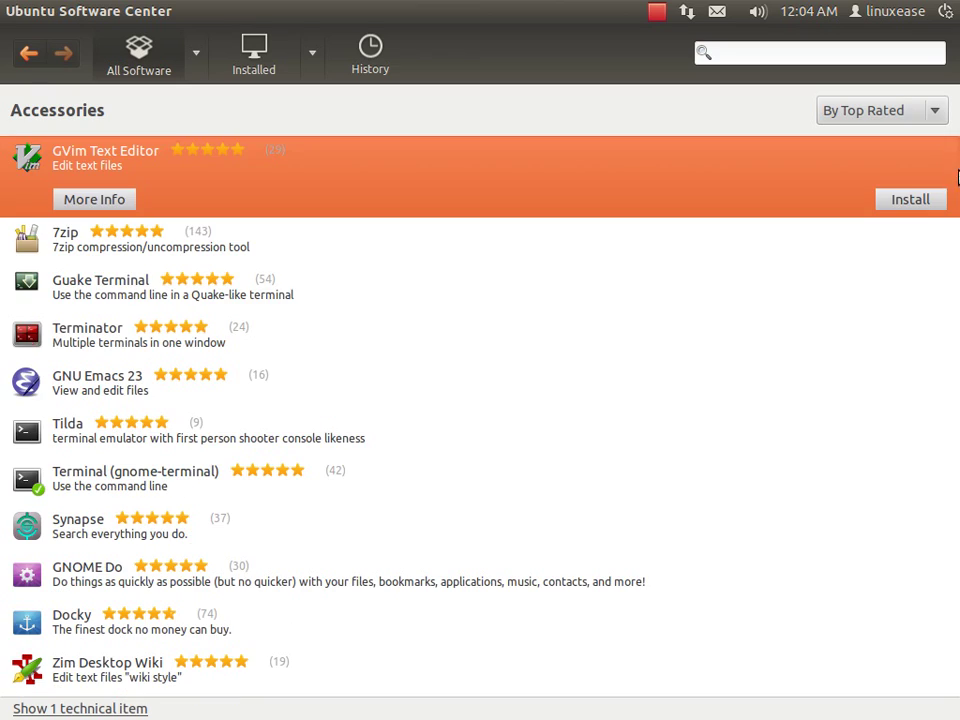
left_click_drag(953, 176, 955, 408)
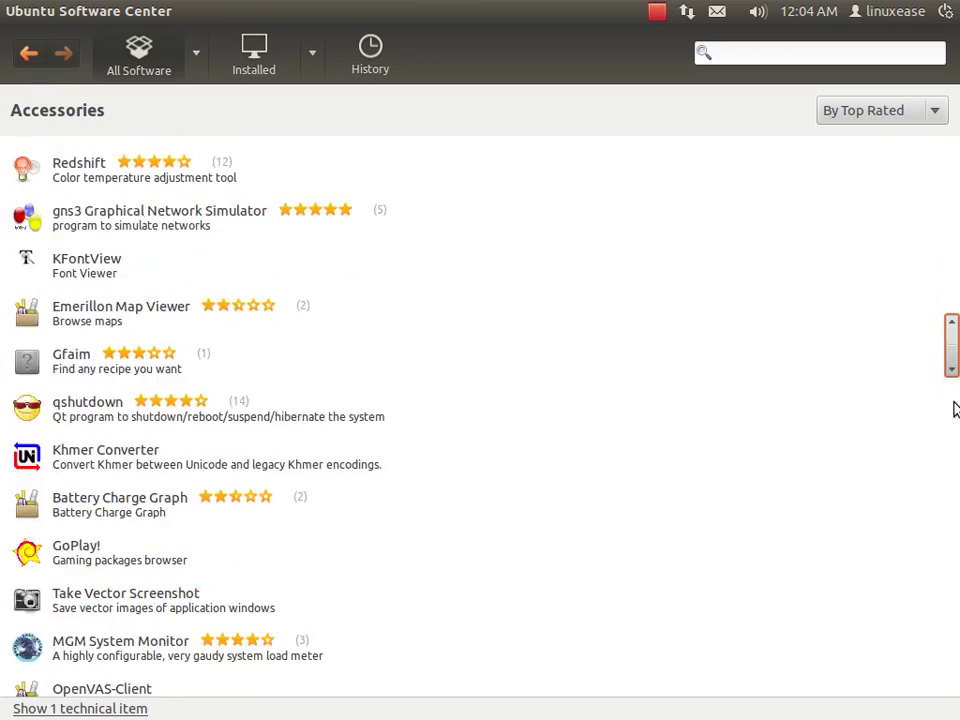
scroll(955, 408, "up", 20)
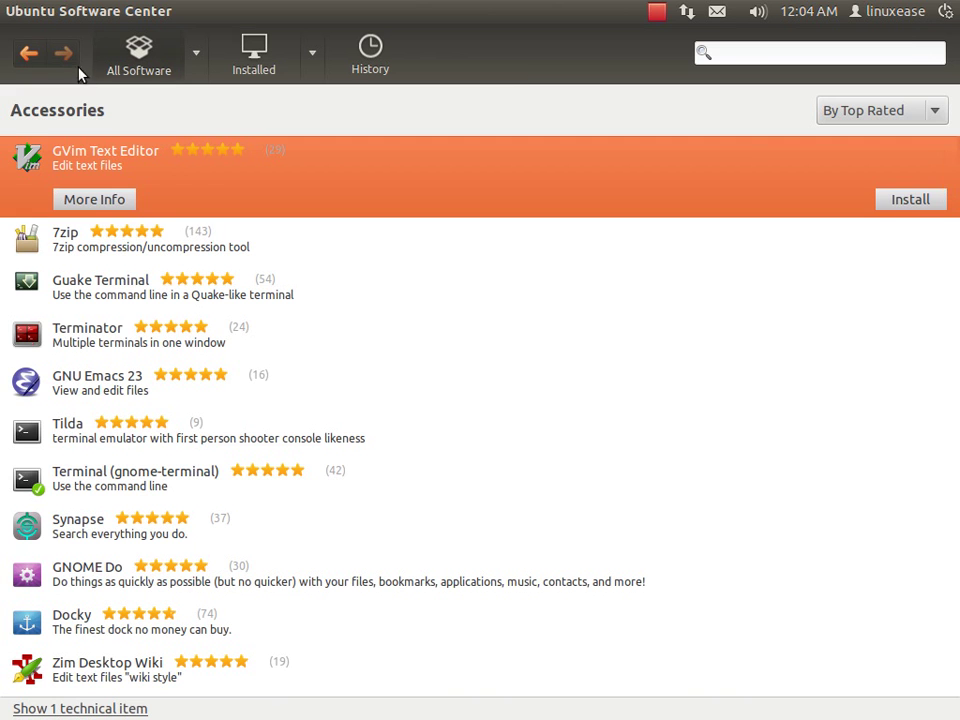
left_click(32, 52)
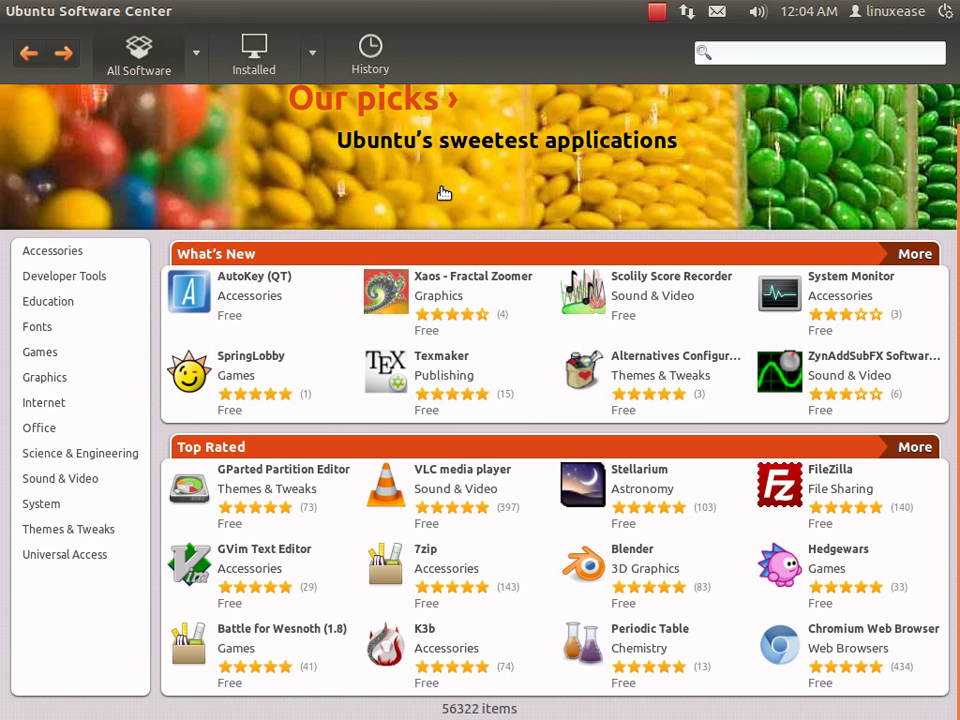
left_click(419, 313)
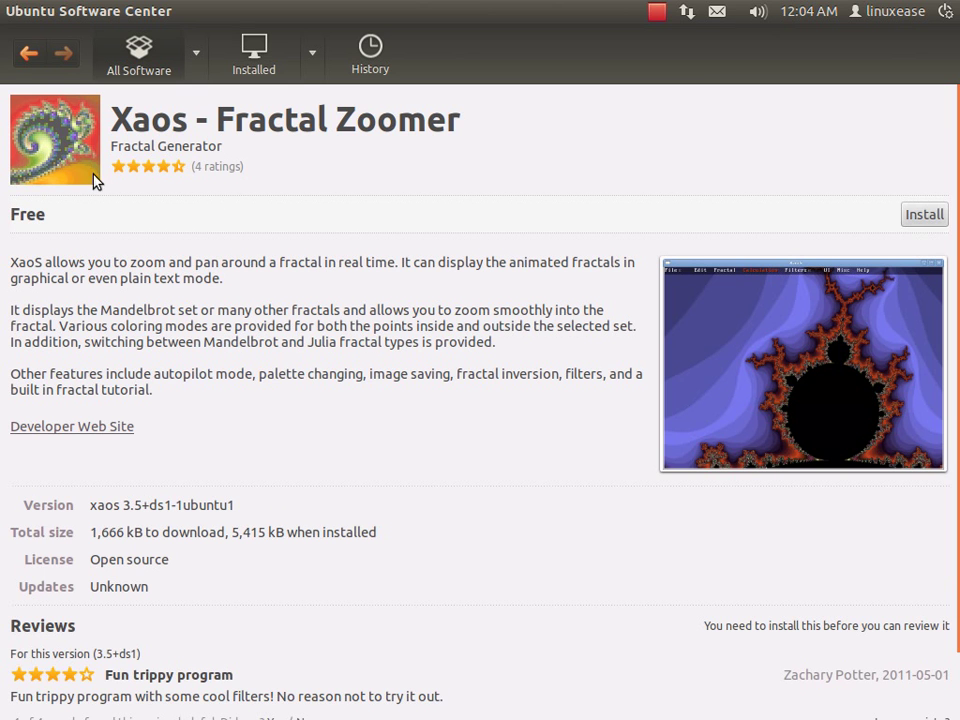
left_click(32, 57)
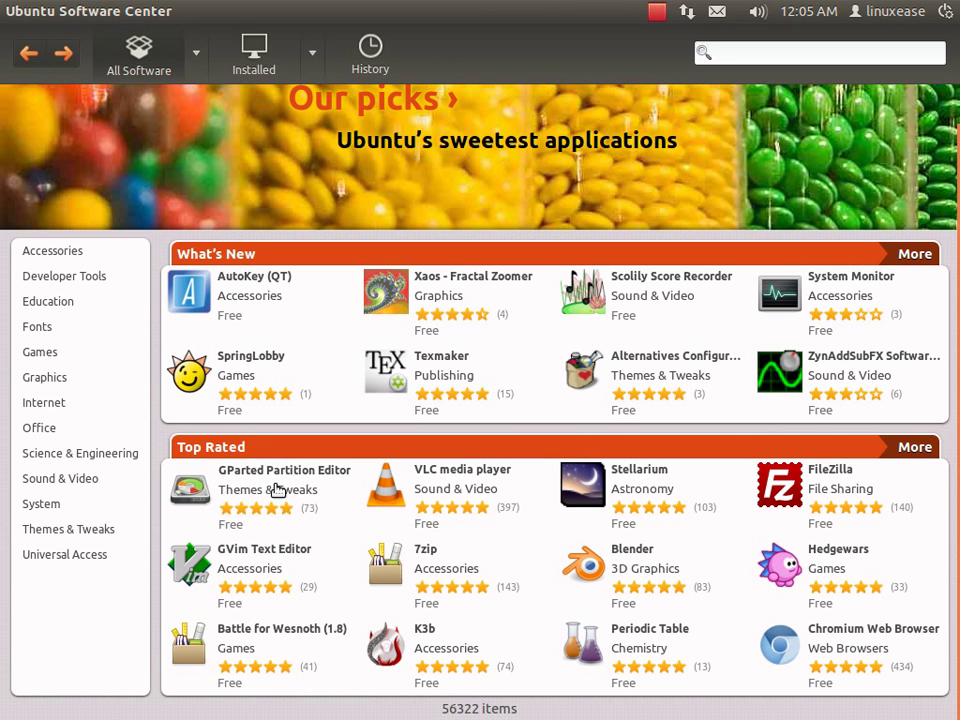
- Install GParted Partition Editor from Top Rated, authorizing with the account password, then return home
left_click(277, 489)
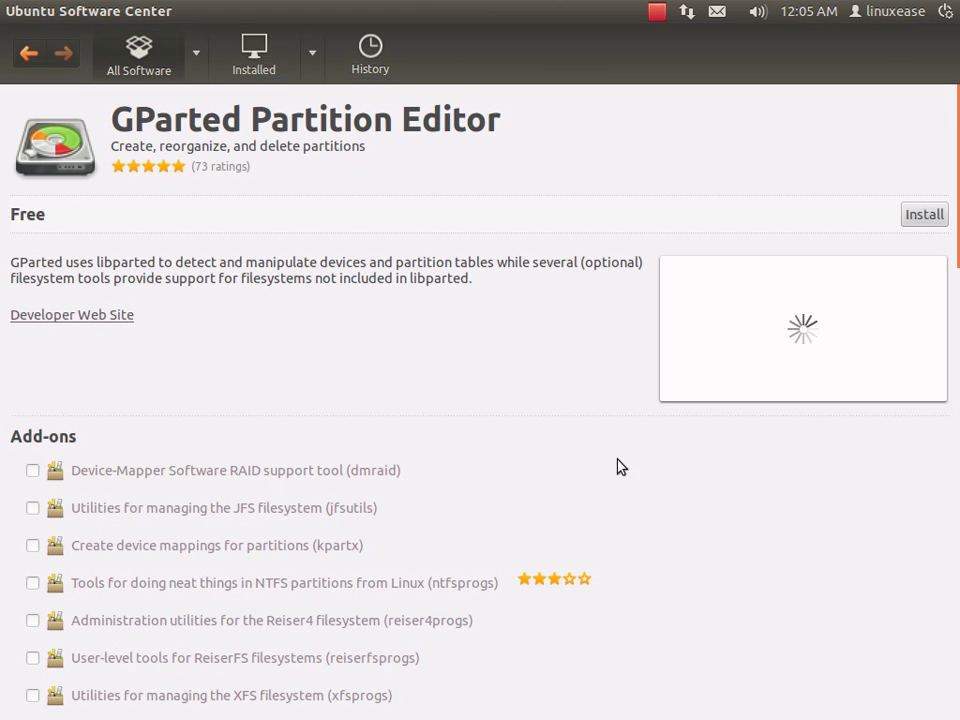
left_click(925, 216)
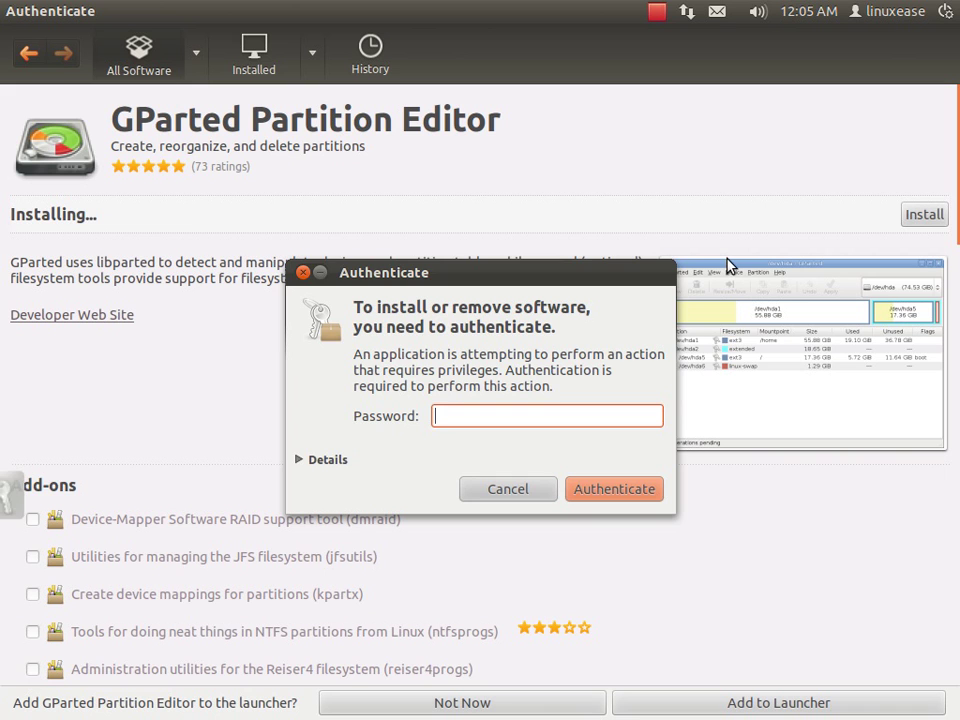
type("•••")
key("Return")
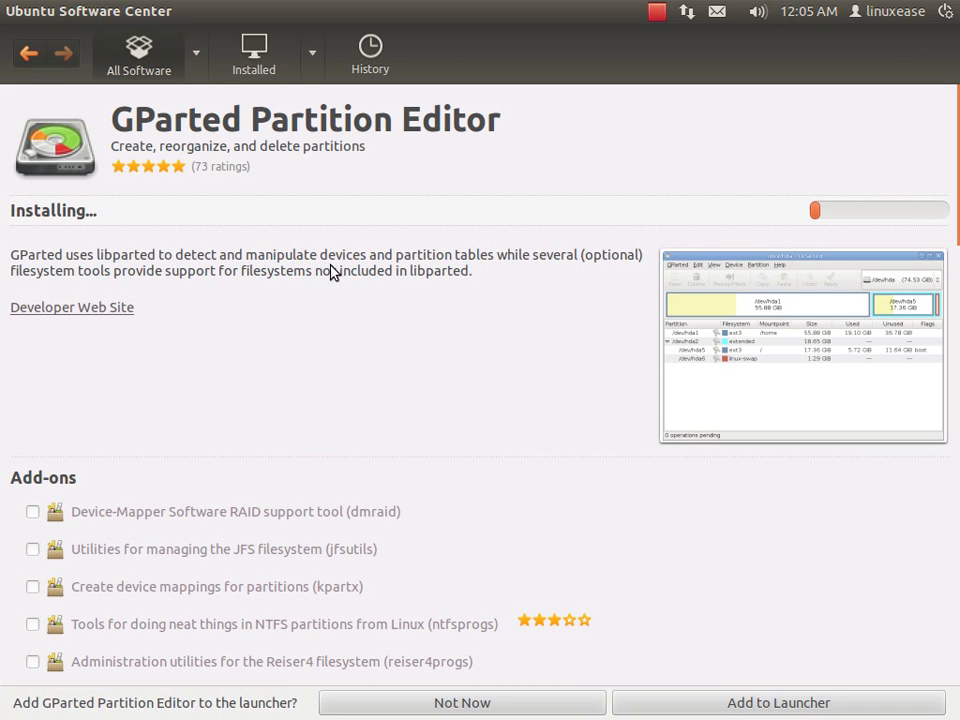
left_click(28, 53)
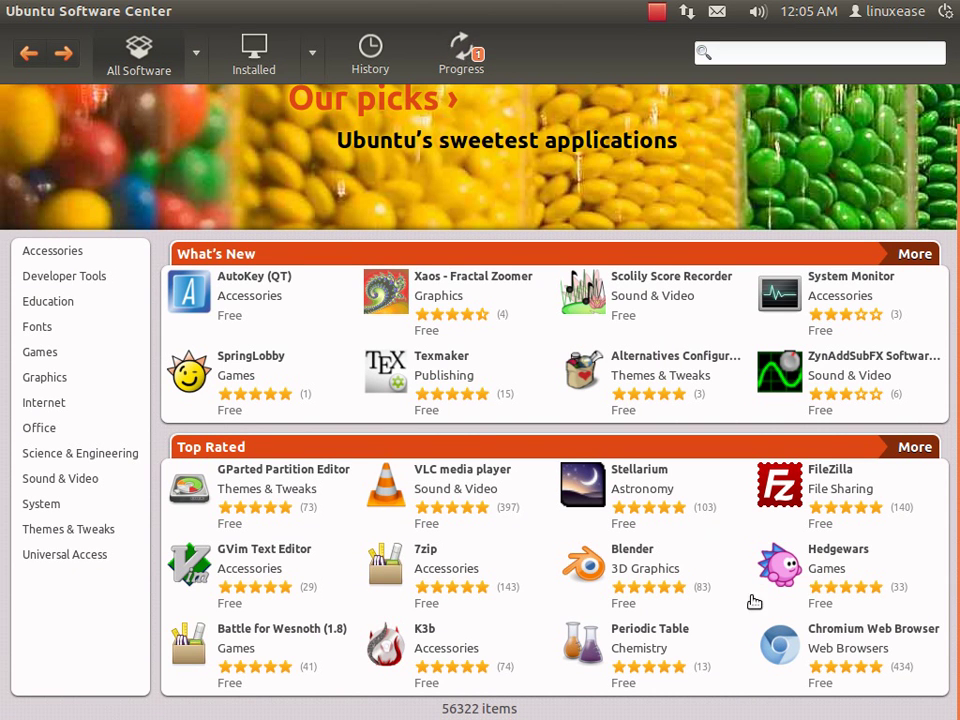
- Start installing Hedgewars from its Top Rated details page and go back to All Software
left_click(815, 580)
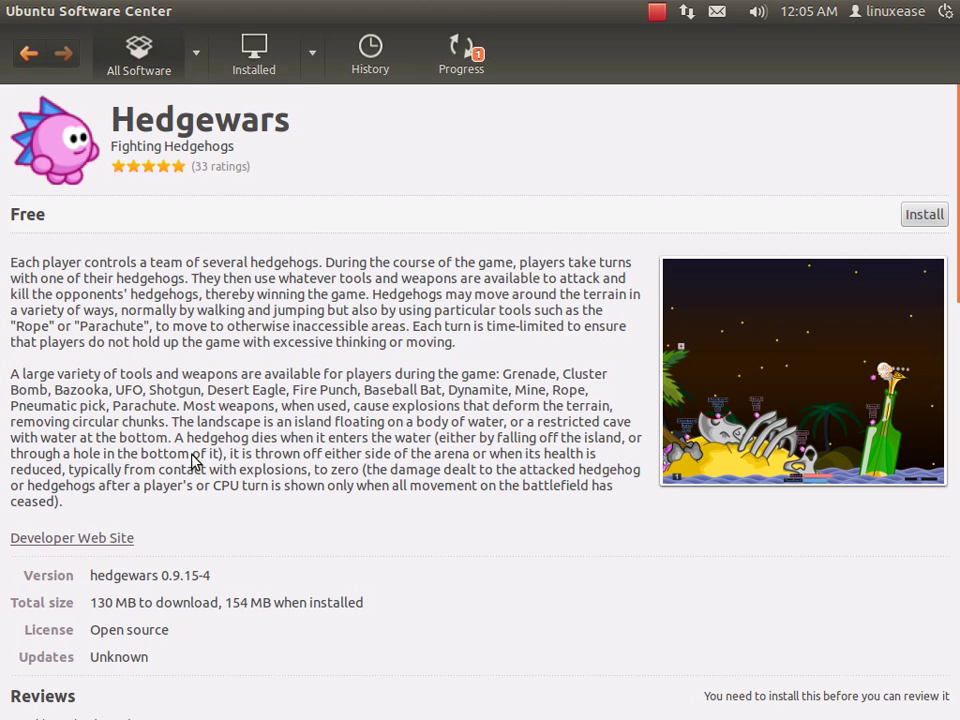
left_click(924, 216)
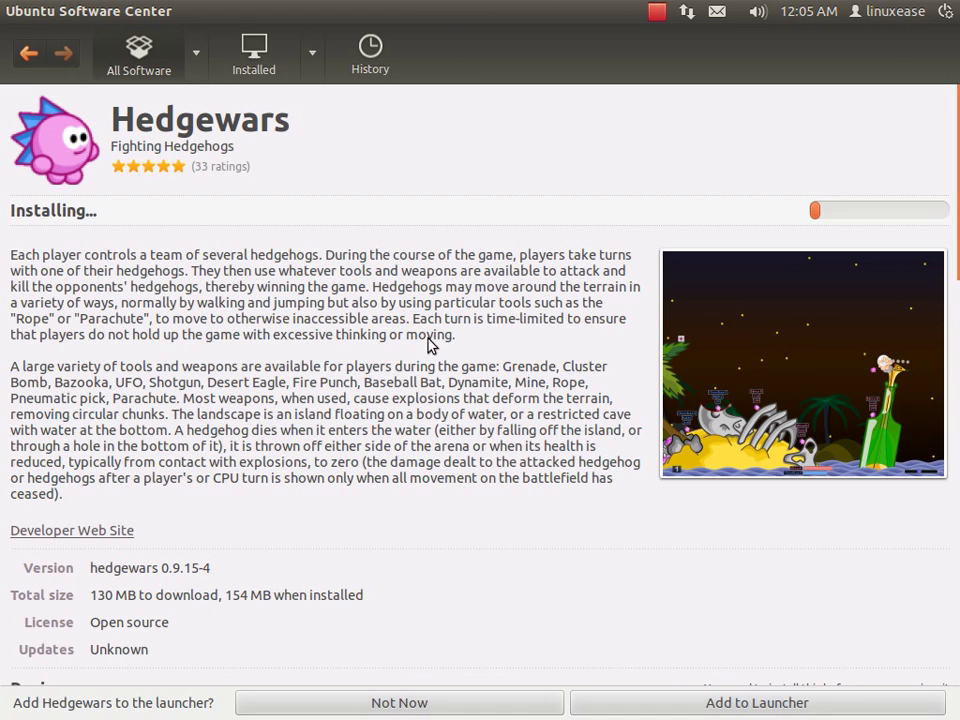
key("alt+Left")
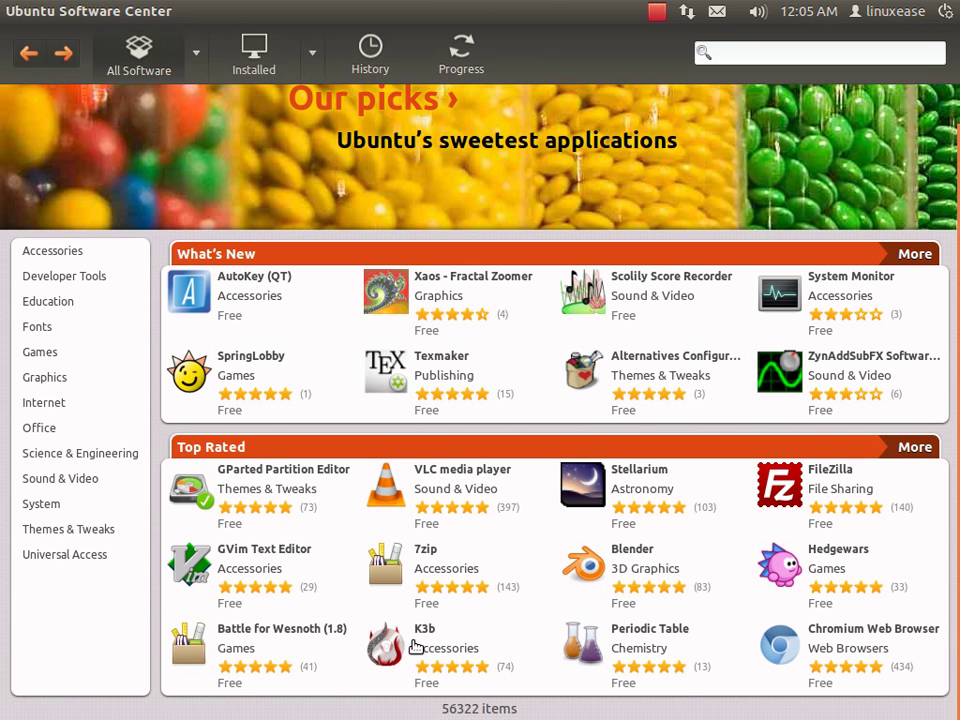
- View K3b's full-size screenshot, then install K3b and return to All Software
left_click(415, 646)
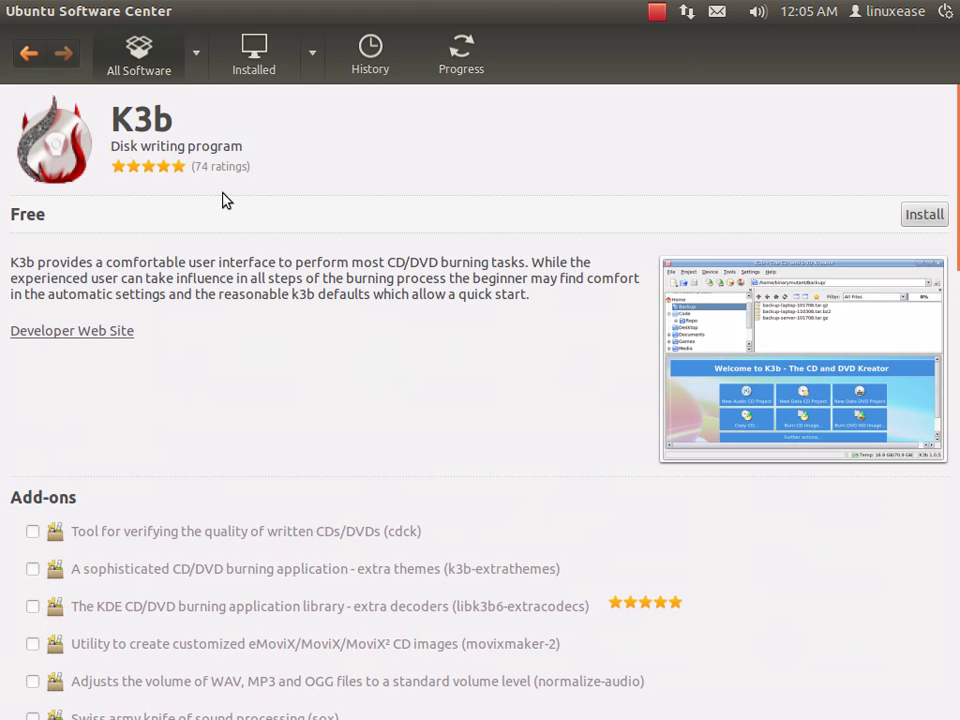
left_click(812, 366)
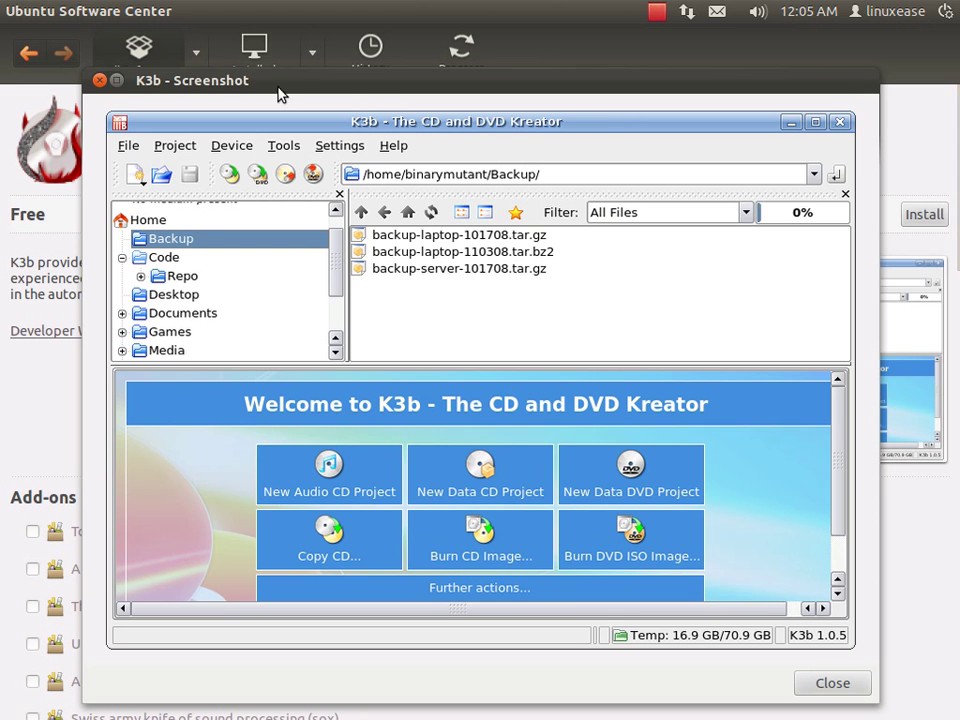
left_click(99, 80)
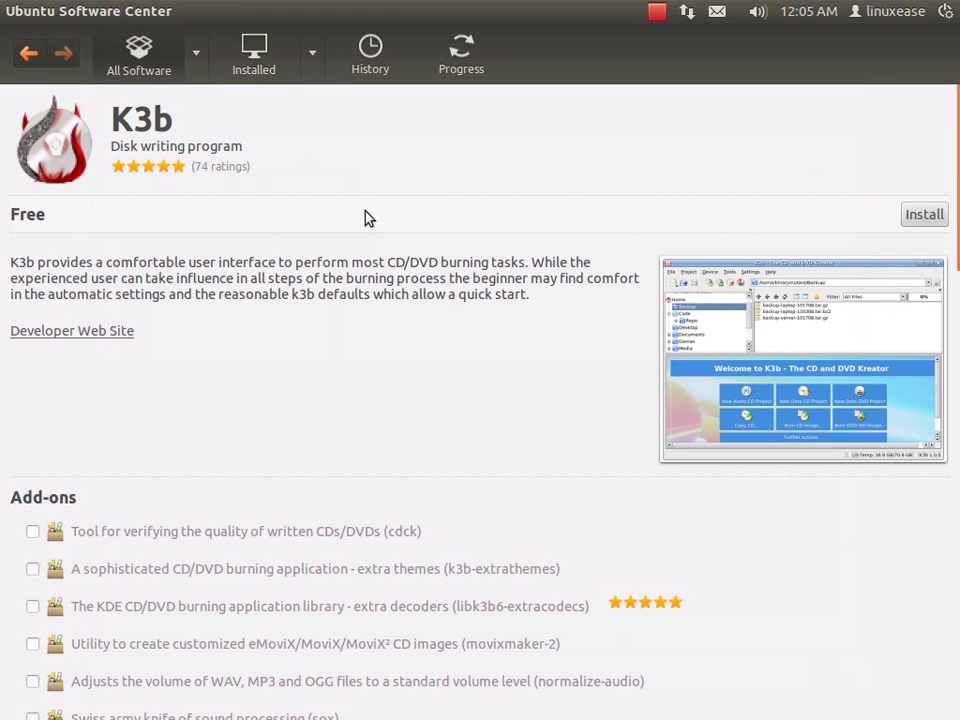
left_click(918, 222)
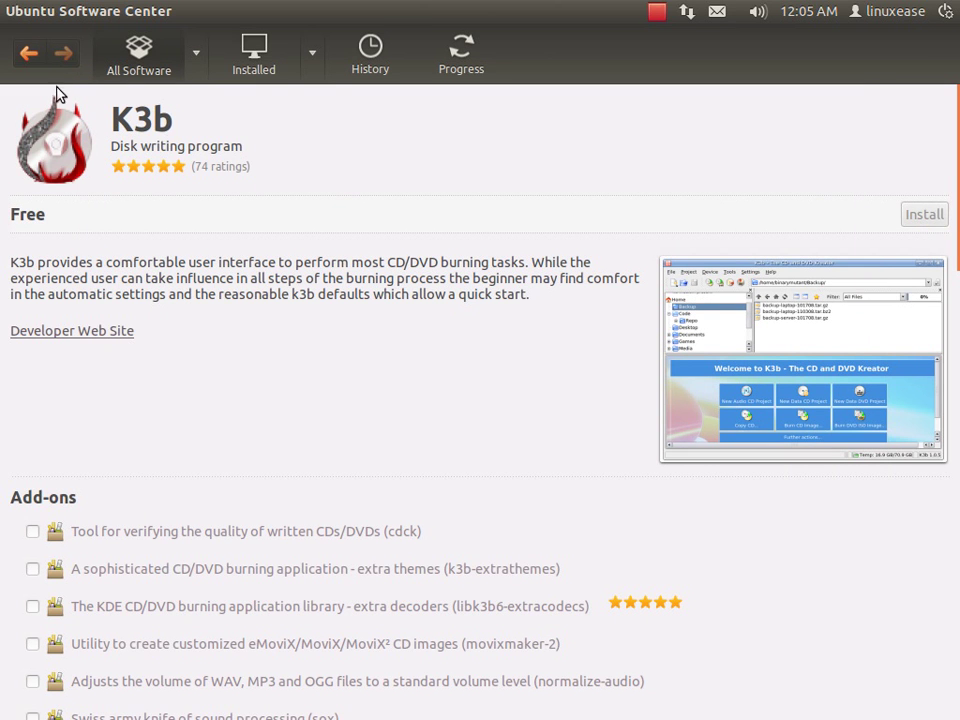
key("alt+Left")
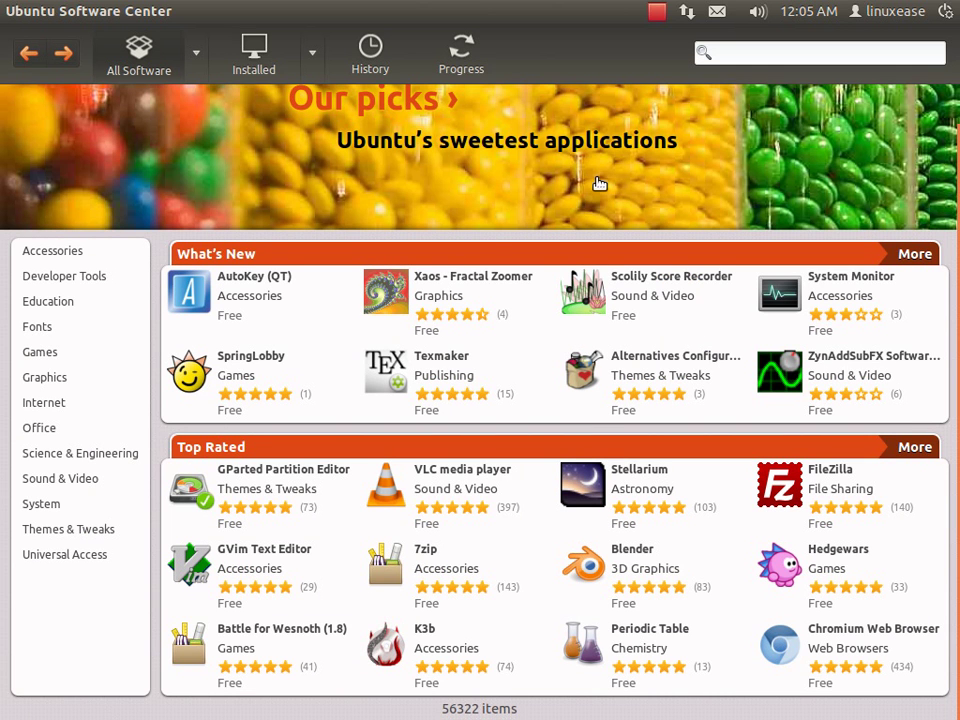
mouse_move(53, 6)
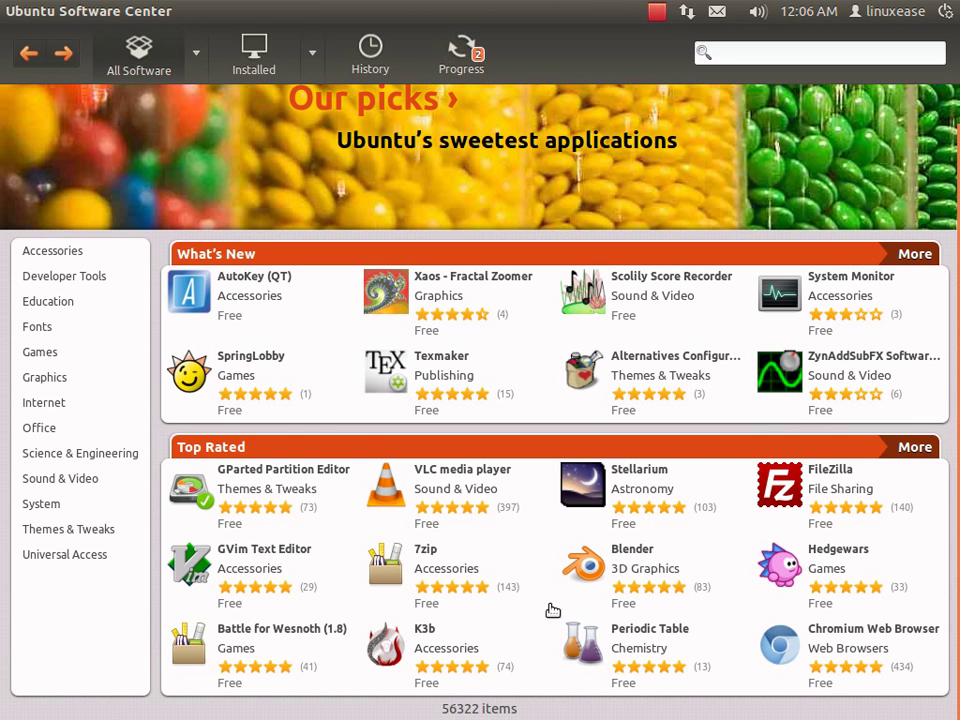
- Browse the Games category's Arcade and Board Games lists, then return to the home page
left_click(50, 356)
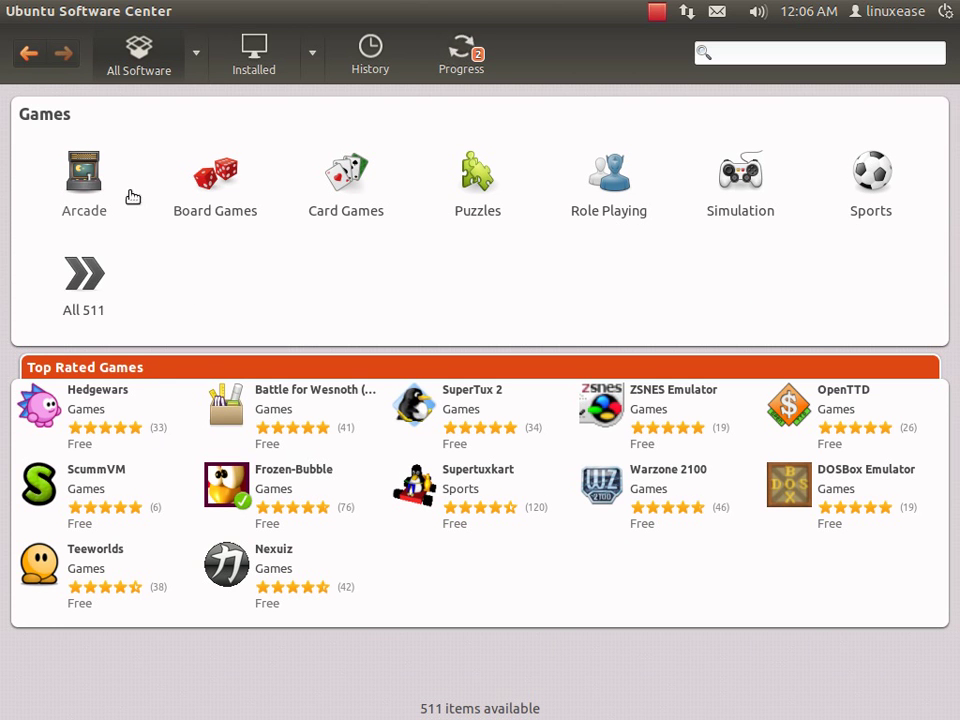
left_click(88, 176)
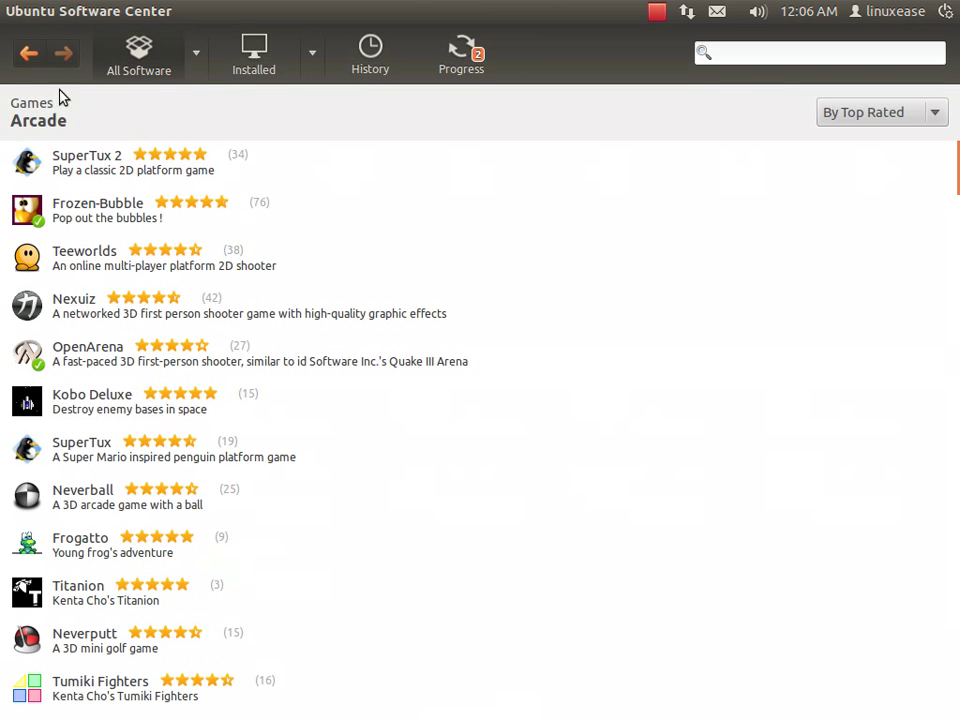
left_click(29, 52)
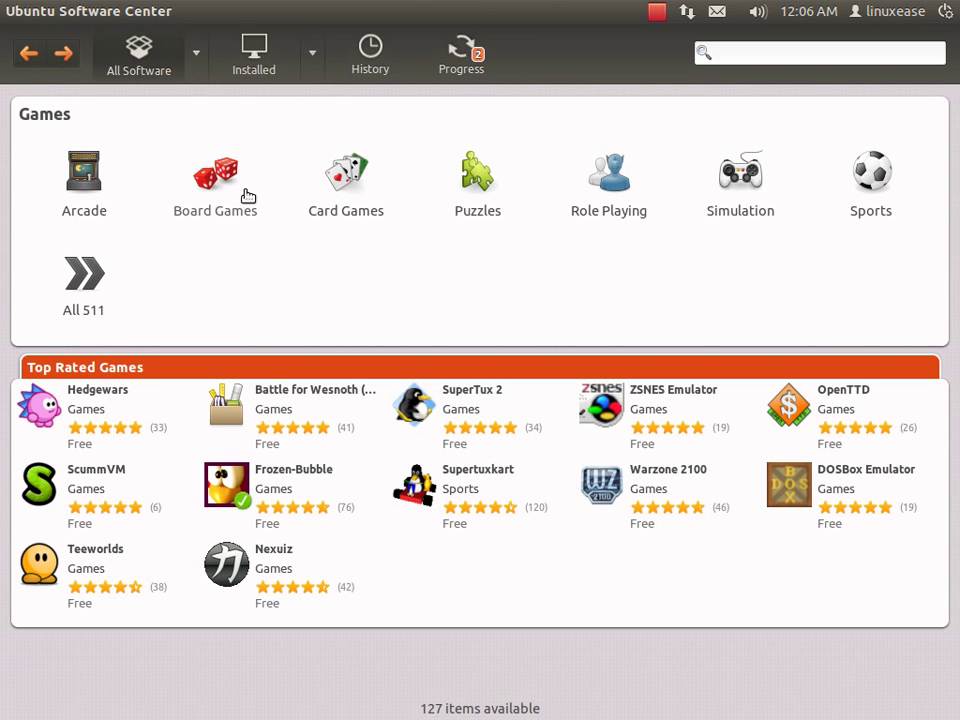
left_click(215, 192)
left_click(22, 56)
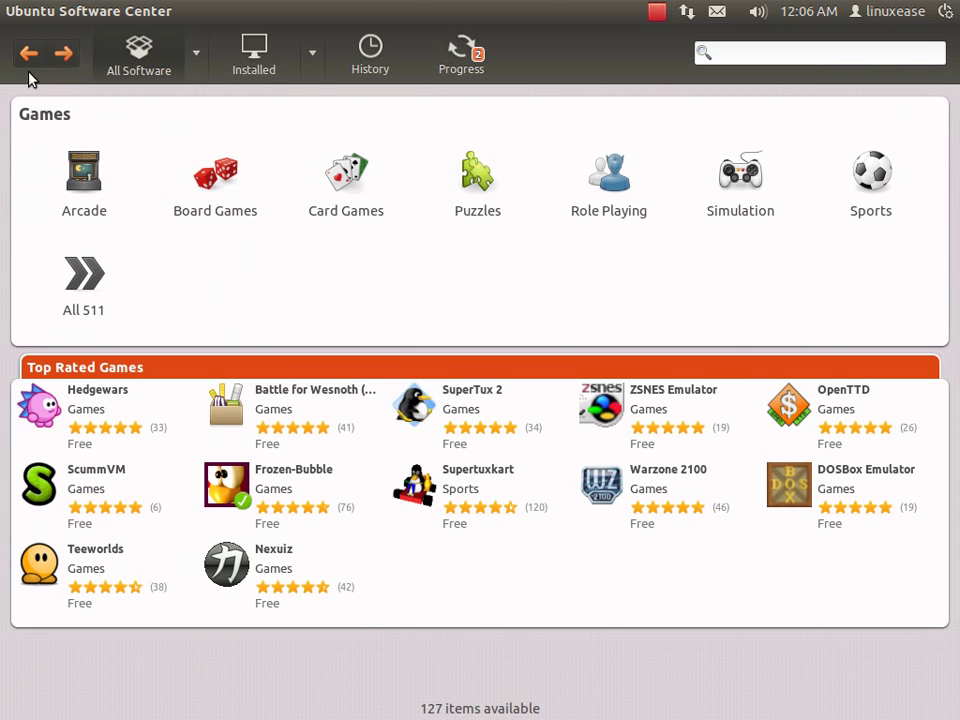
left_click(24, 50)
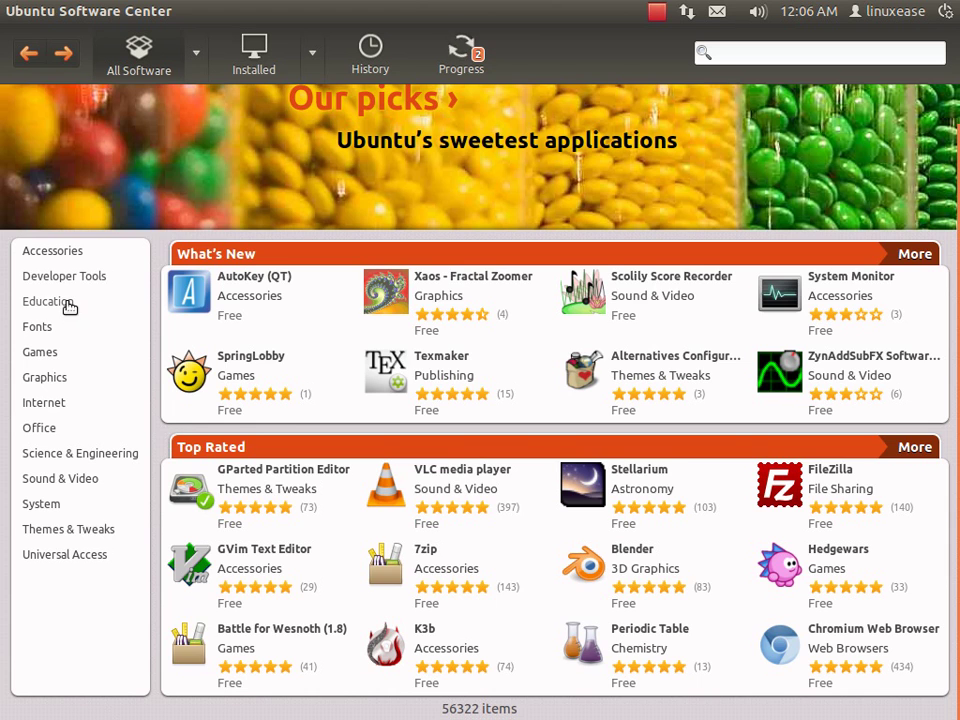
- Look over the Education and Developer Tools categories, returning home after each
left_click(71, 309)
left_click(30, 60)
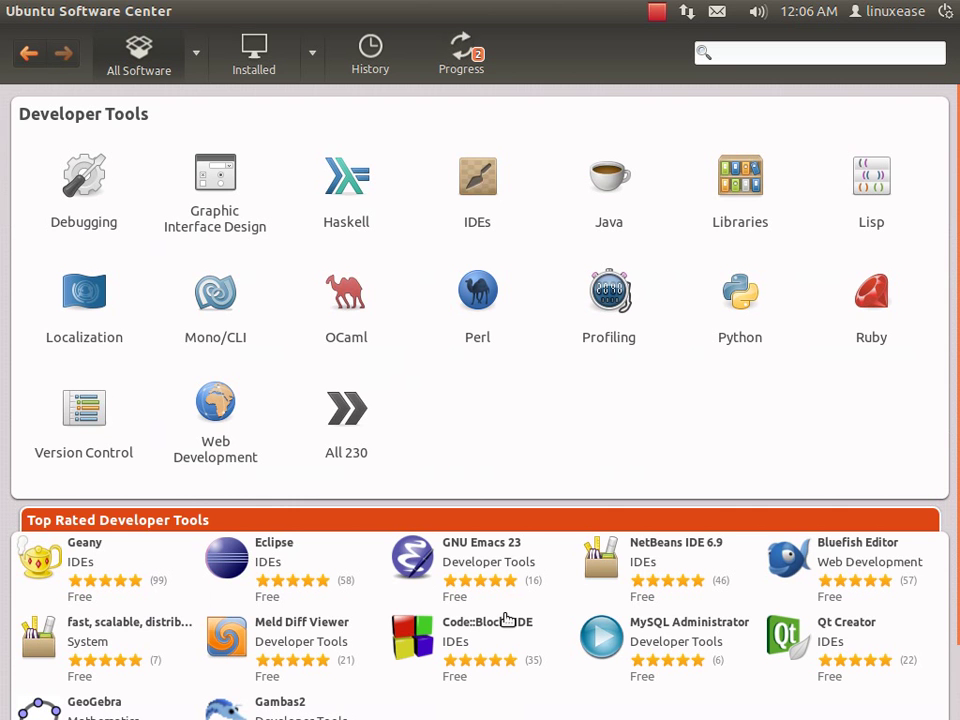
left_click(32, 54)
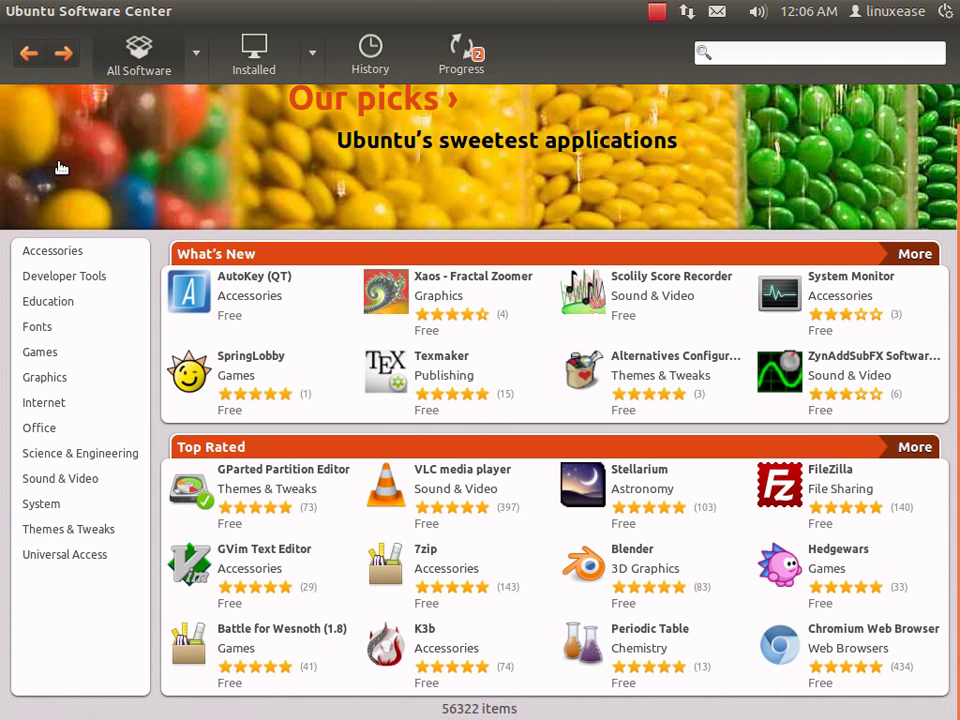
- Open the Internet category, list all 276 Internet applications, then return home
left_click(60, 403)
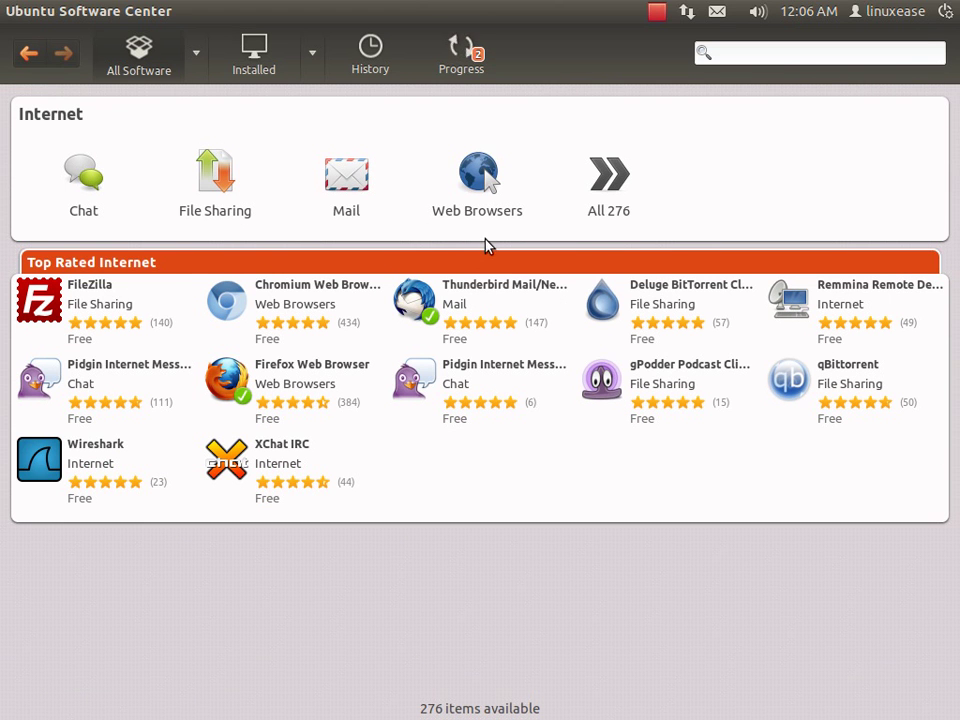
left_click(609, 185)
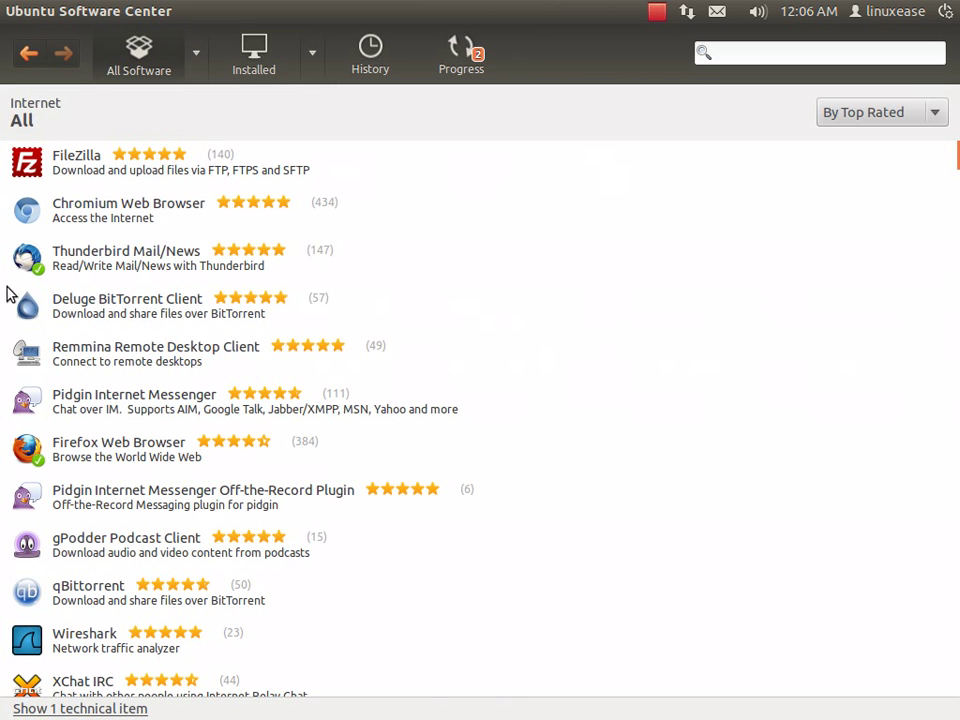
left_click(24, 50)
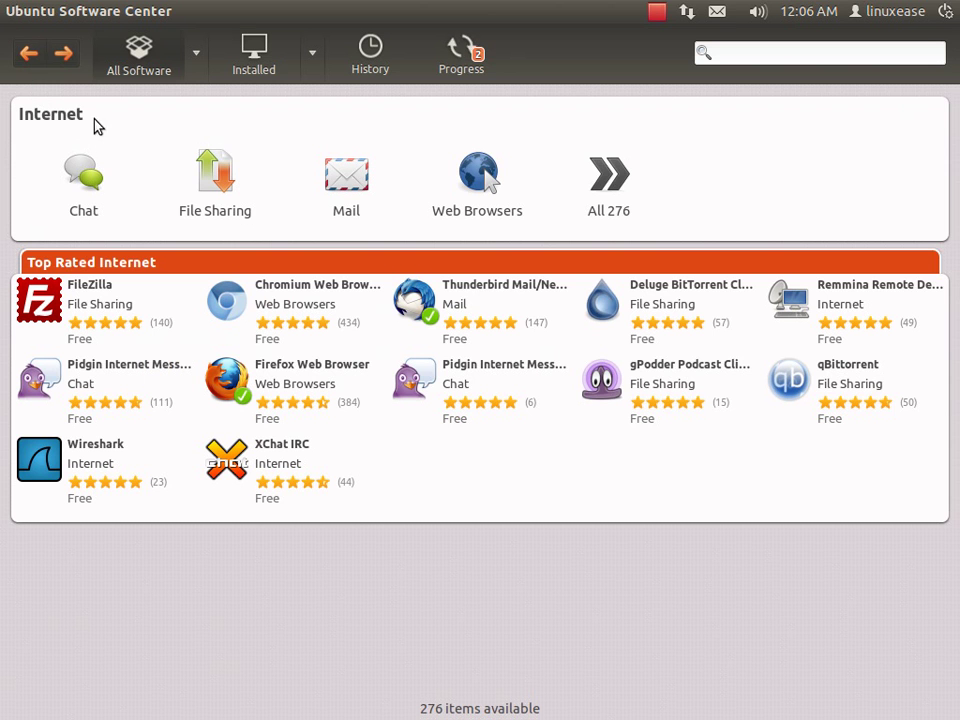
left_click(29, 53)
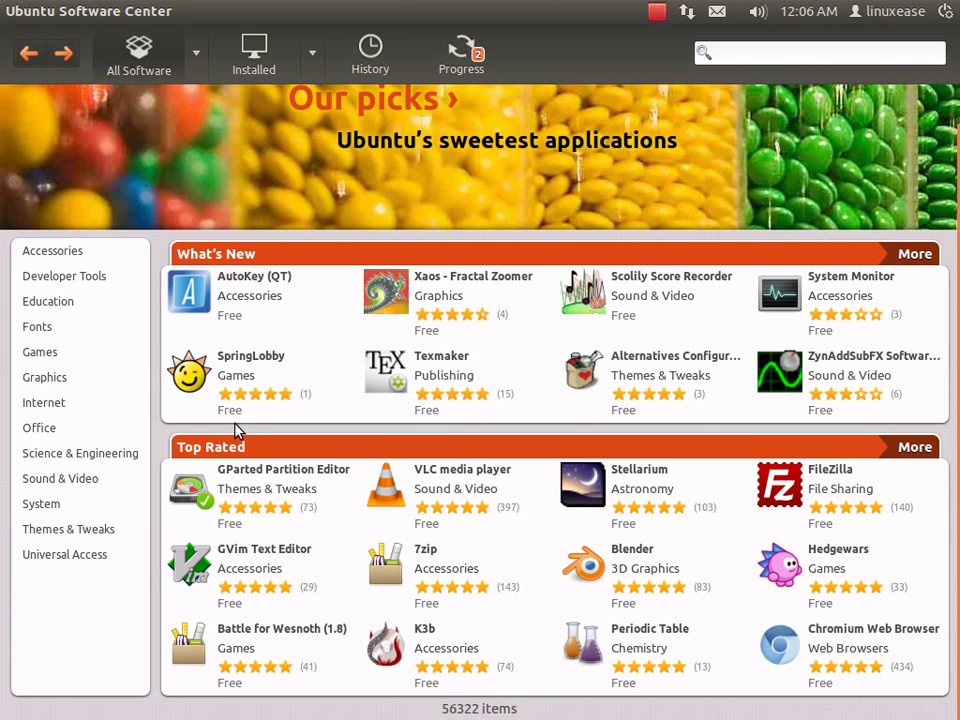
- Glance at the Office category, then browse Science & Engineering and return home
left_click(40, 428)
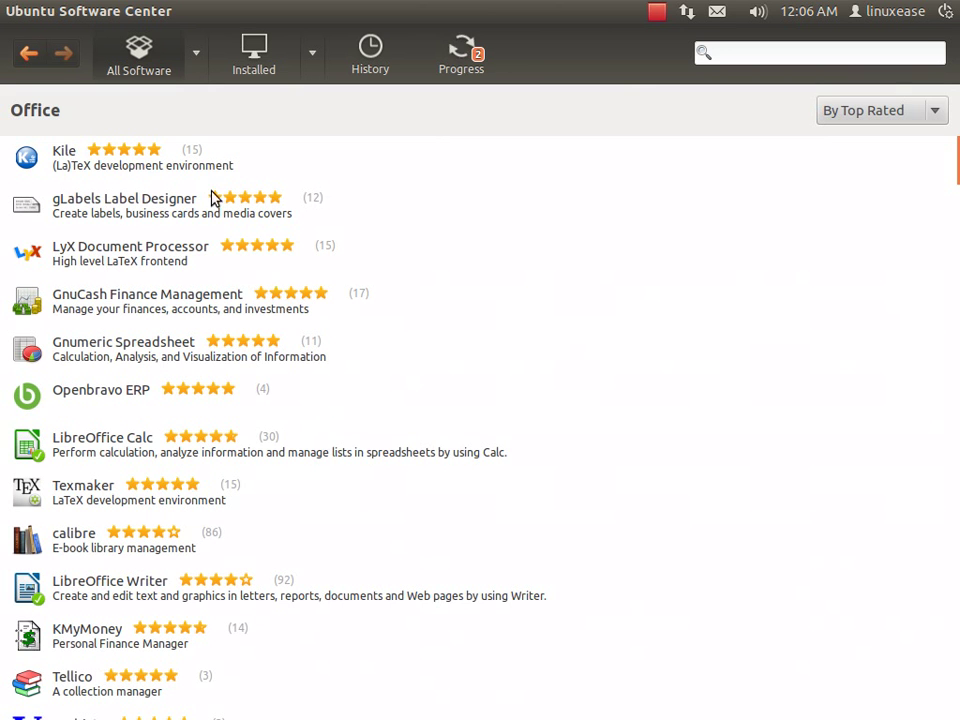
left_click(29, 53)
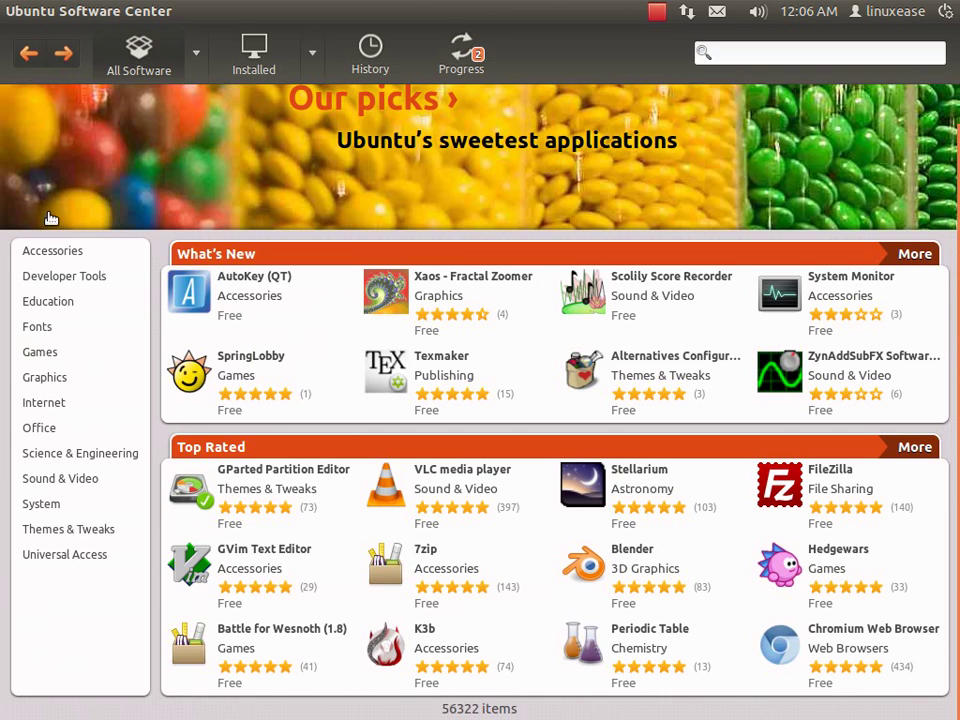
left_click(85, 453)
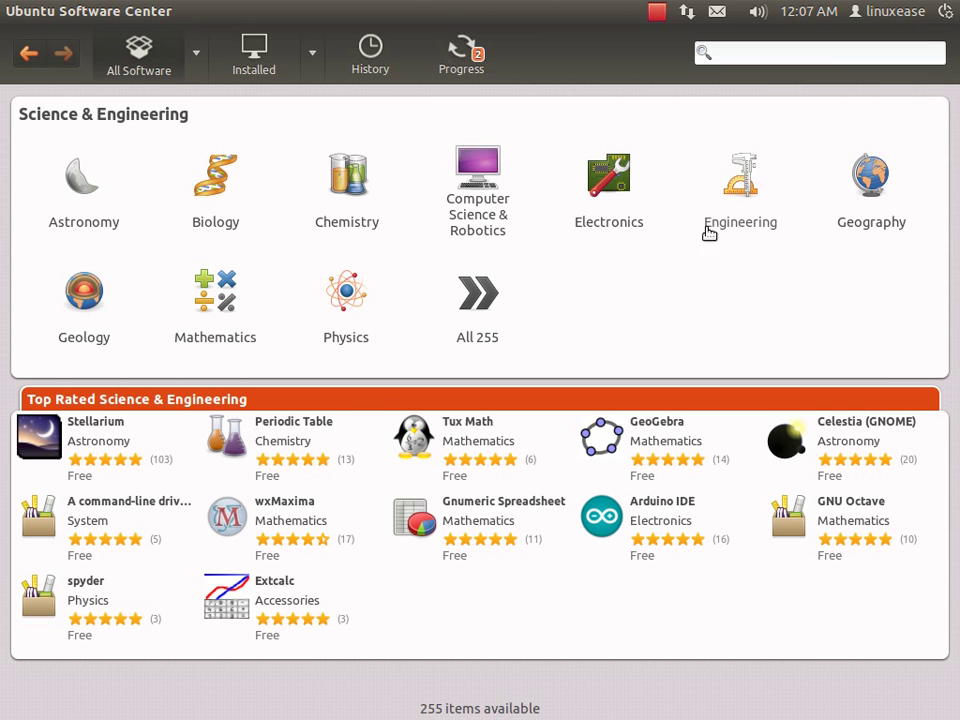
left_click(30, 56)
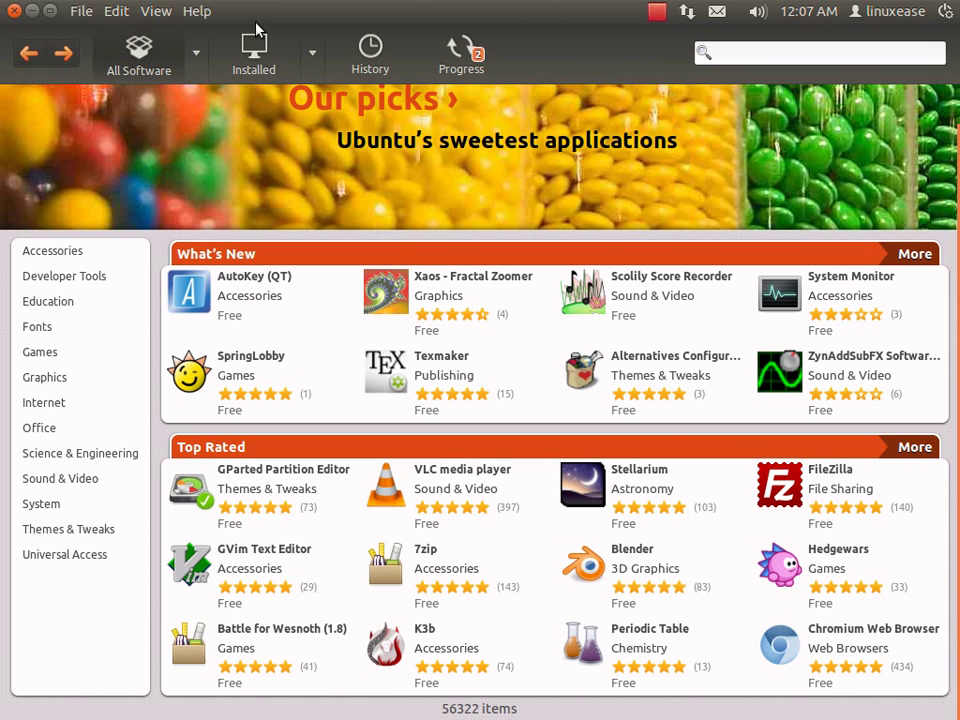
- Close Ubuntu Software Center and open the Home folder from the Unity launcher
left_click(13, 12)
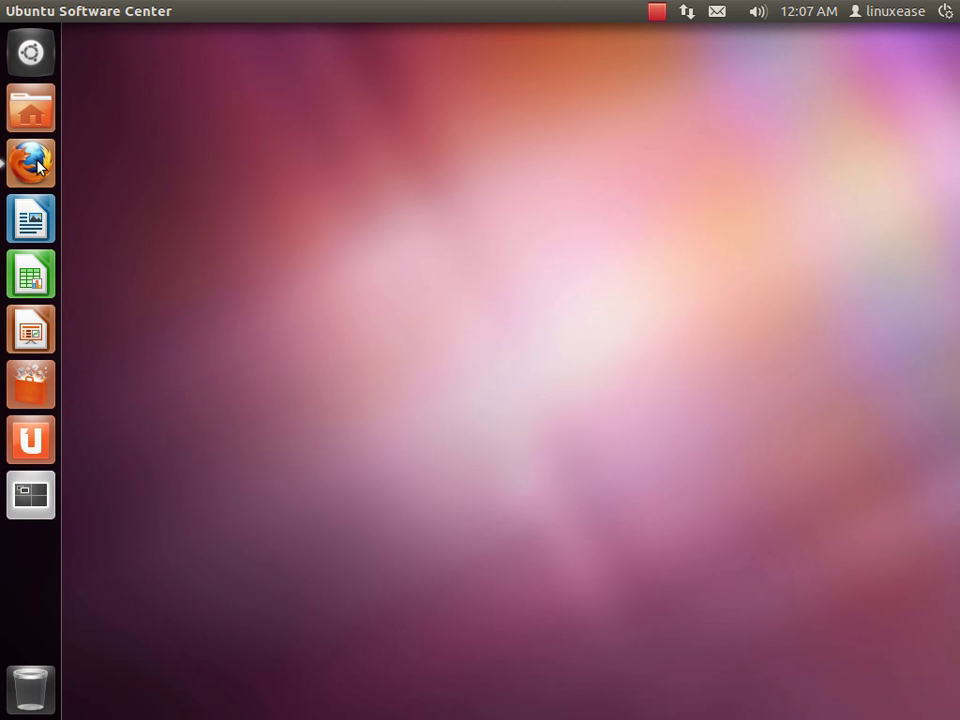
left_click(31, 110)
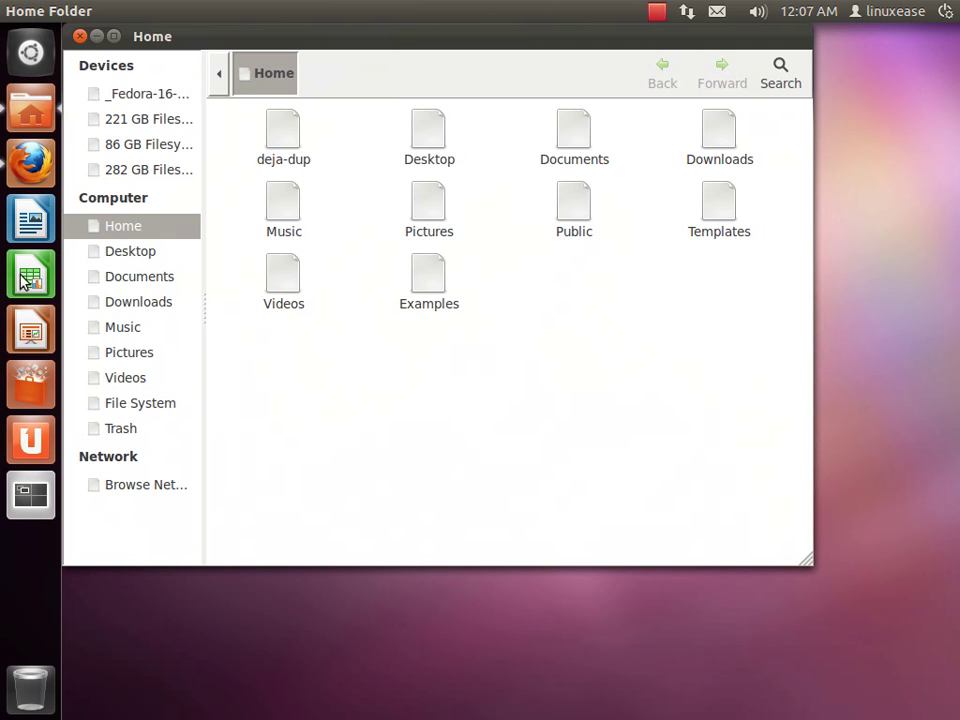